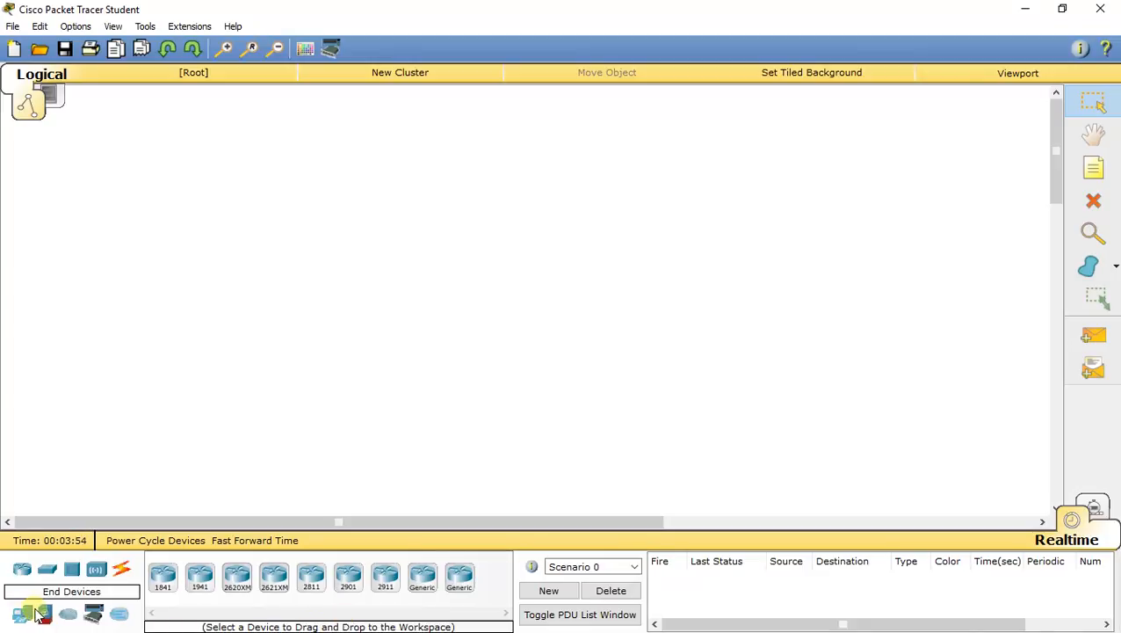
# Place two generic PCs side by side in the logical workspace.
pyautogui.moveTo(27, 613); pyautogui.dragTo(350, 337)
pyautogui.moveTo(24, 613); pyautogui.dragTo(576, 348)
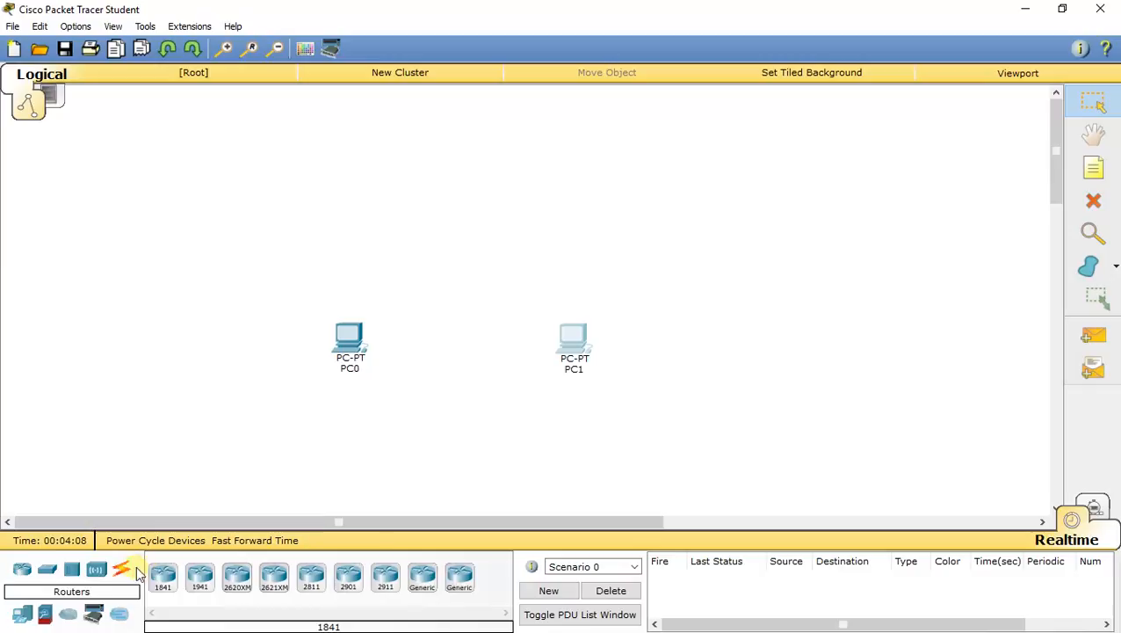
# Connect PC0 to PC1 with a Copper Cross-Over cable, using the FastEthernet0 port on both PCs.
pyautogui.click(124, 571)
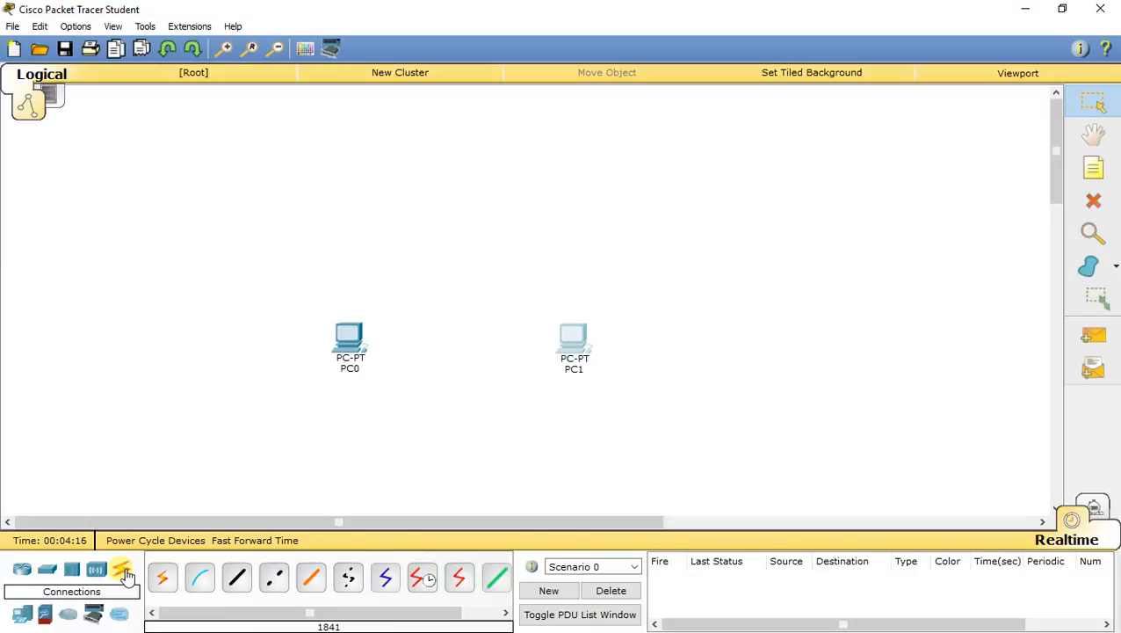
pyautogui.click(285, 581)
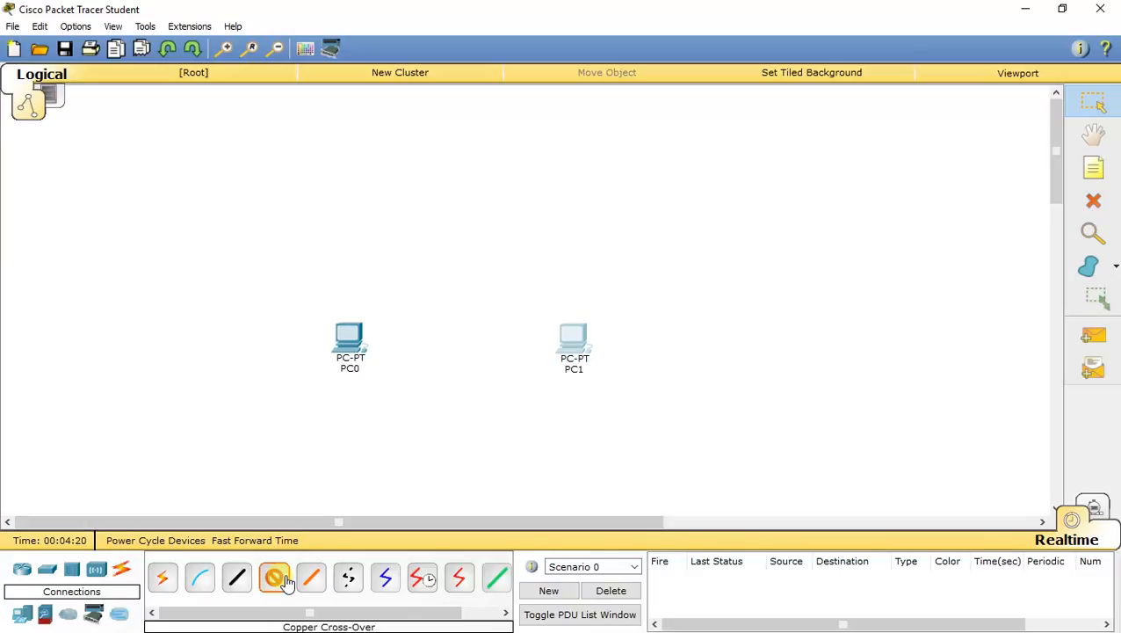
pyautogui.click(356, 345)
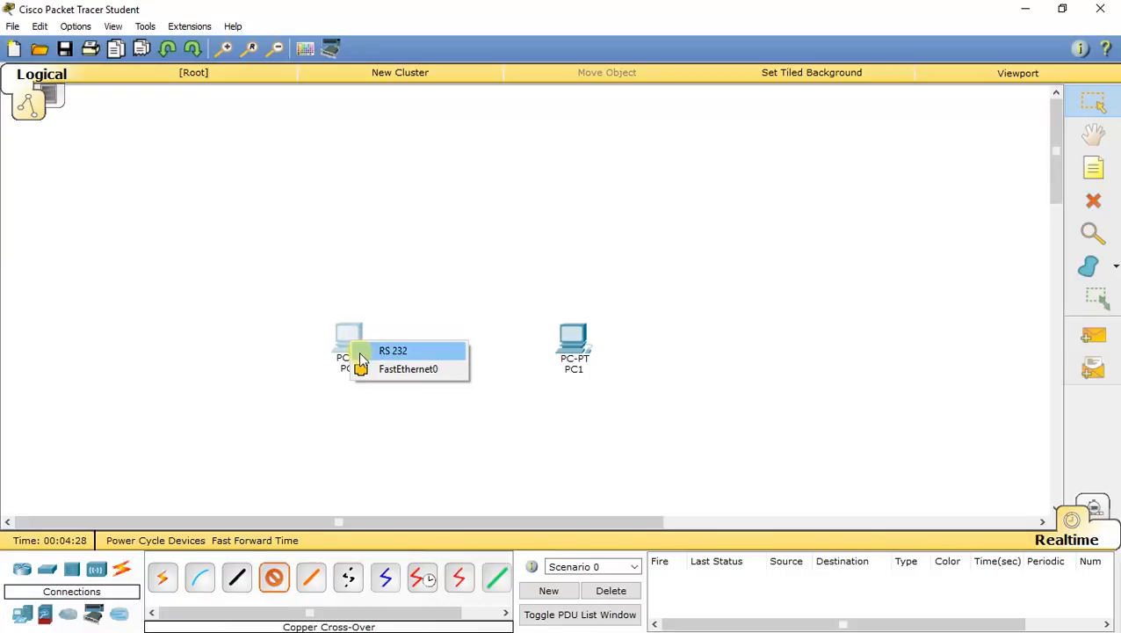
pyautogui.click(362, 369)
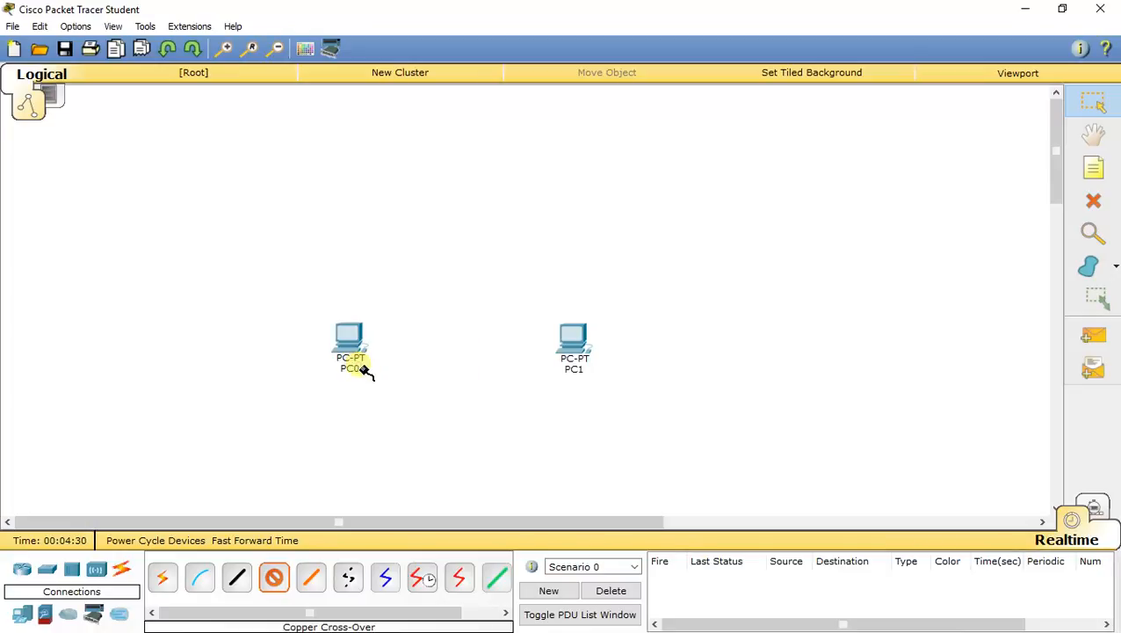
pyautogui.click(584, 347)
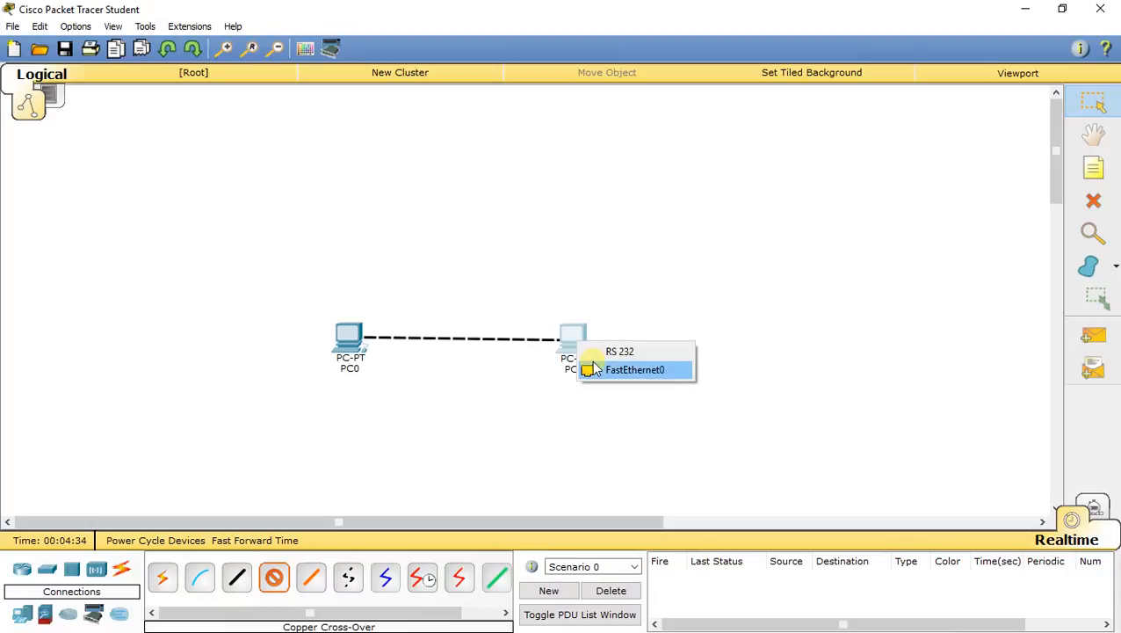
pyautogui.click(594, 368)
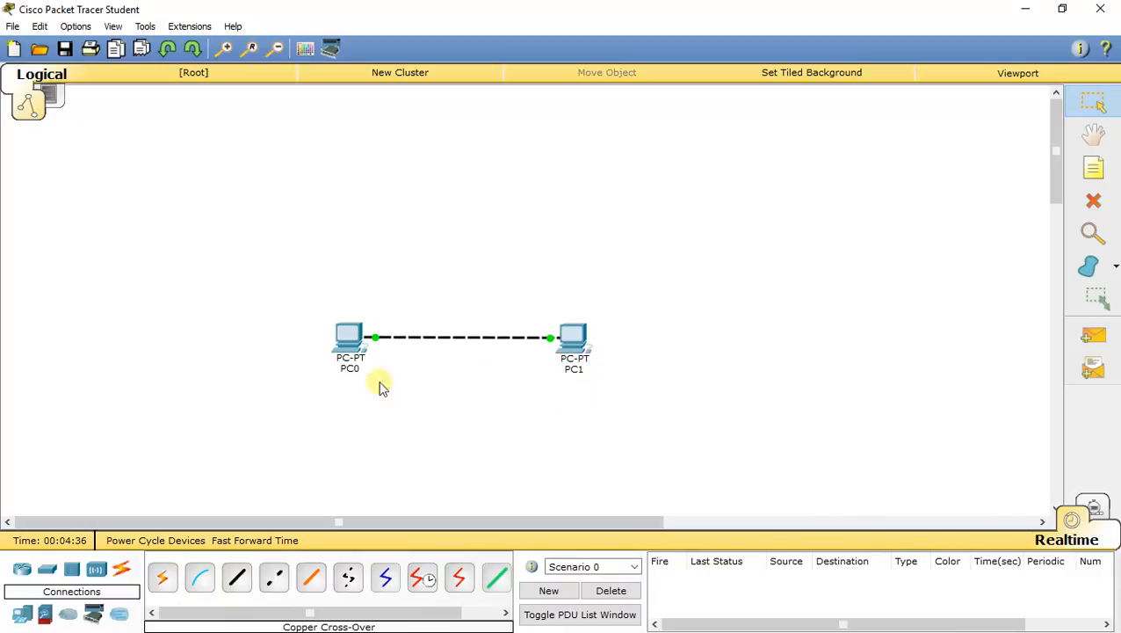
pyautogui.moveTo(572, 369)
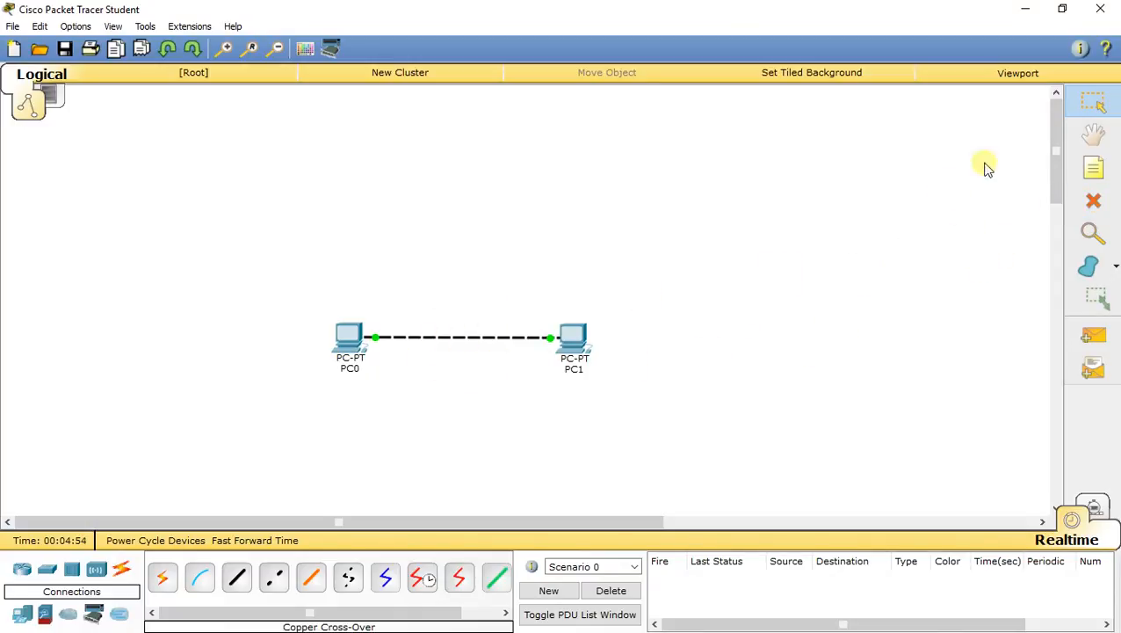
# Delete the cross-over cable between PC0 and PC1.
pyautogui.click(1086, 204)
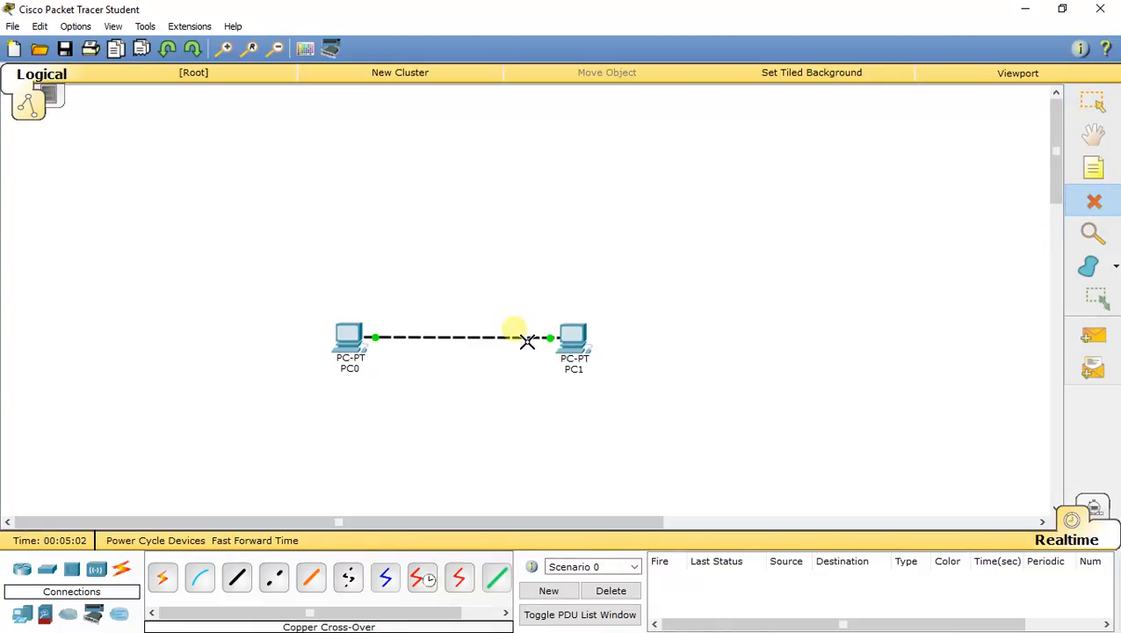
pyautogui.click(496, 339)
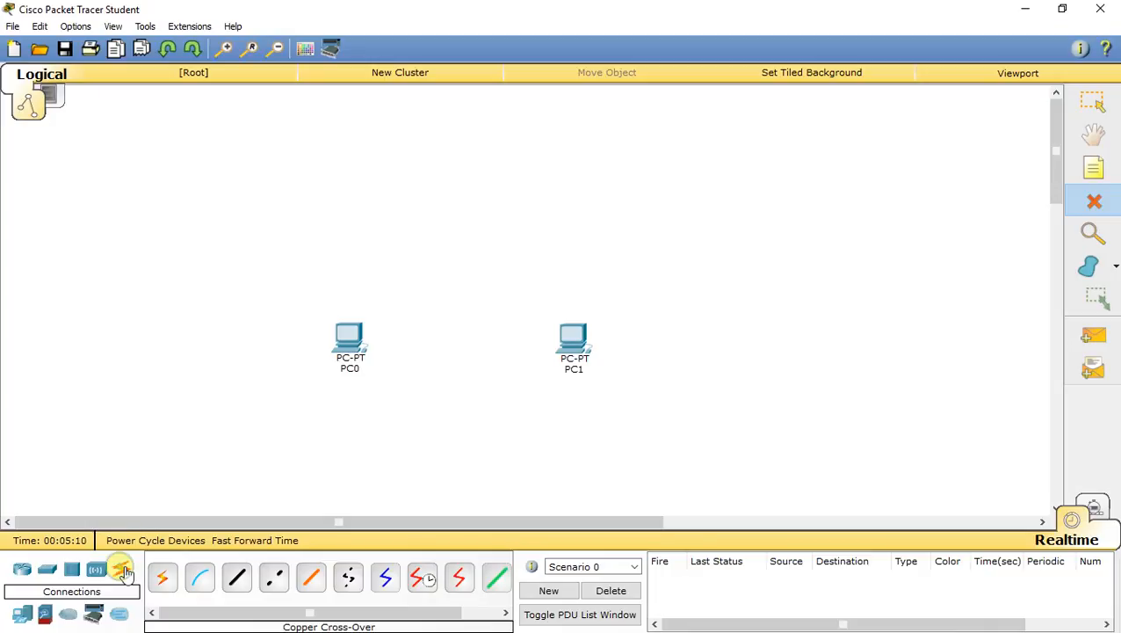
# Connect PC0 to PC1 using the automatically chosen connection type.
pyautogui.click(164, 584)
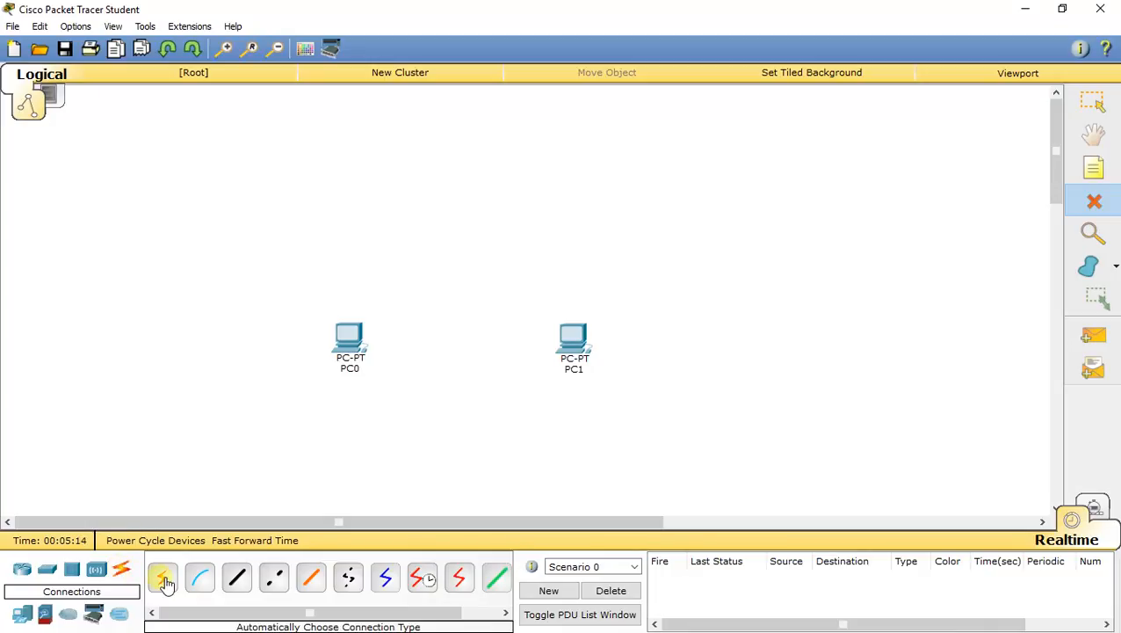
pyautogui.click(167, 583)
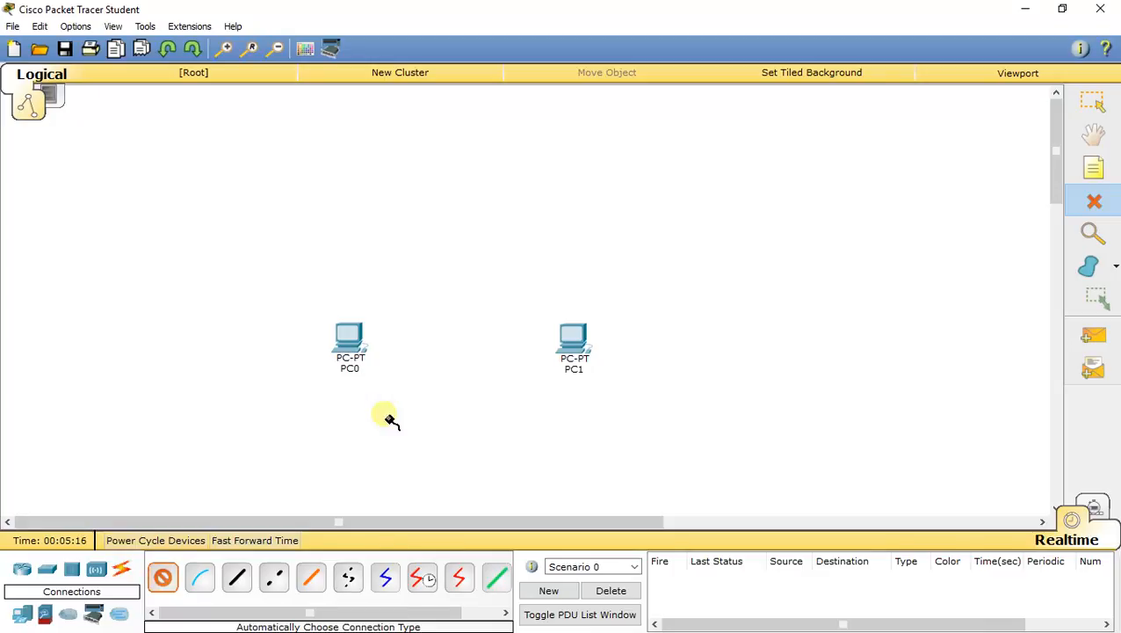
pyautogui.click(348, 340)
pyautogui.click(594, 373)
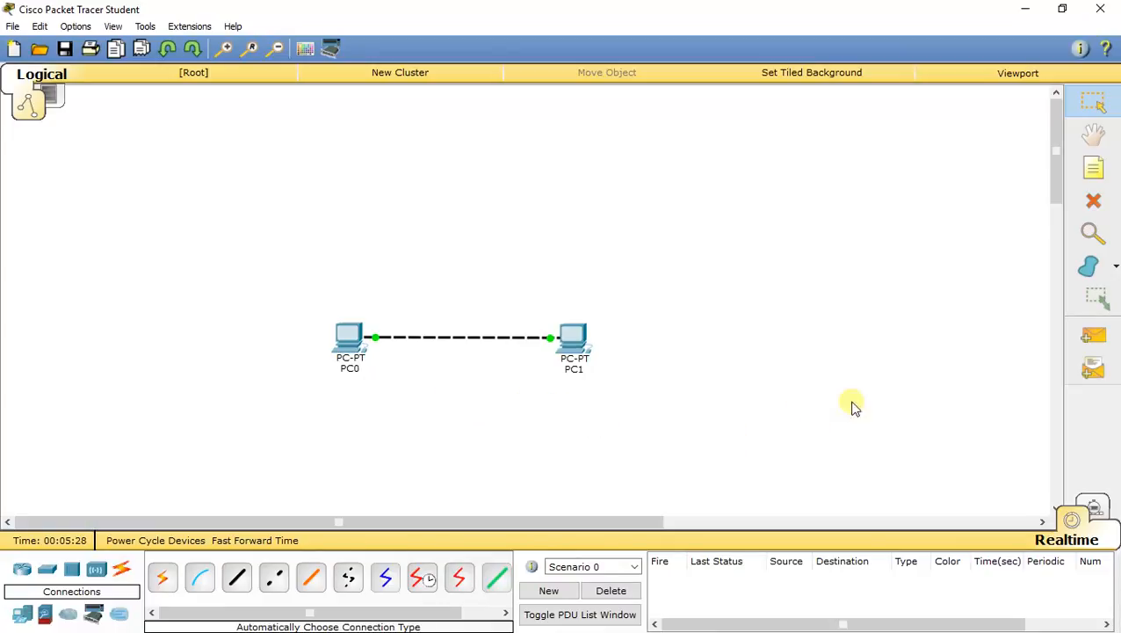
# Try to send a simple PDU from PC0 to PC1, and return to the selection tool.
pyautogui.click(1083, 340)
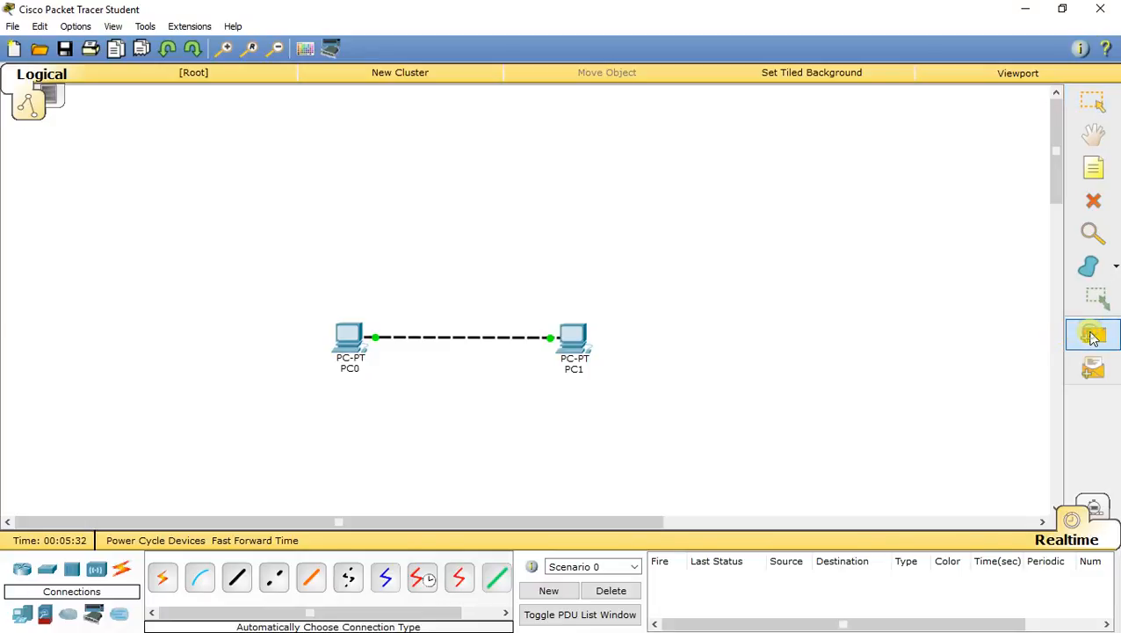
pyautogui.click(354, 341)
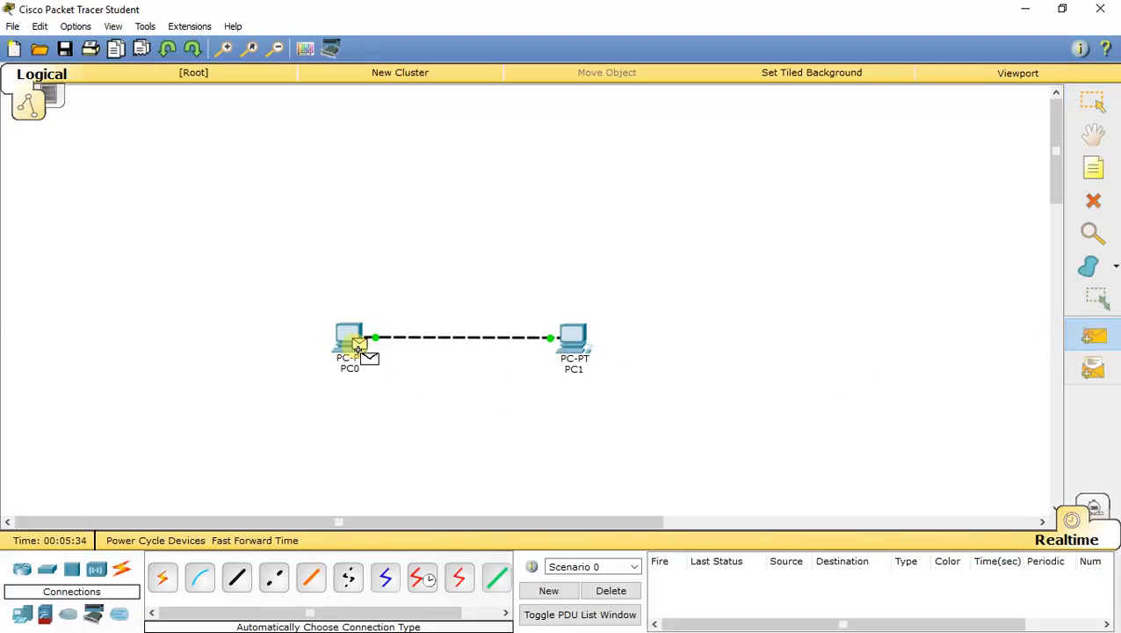
pyautogui.click(580, 354)
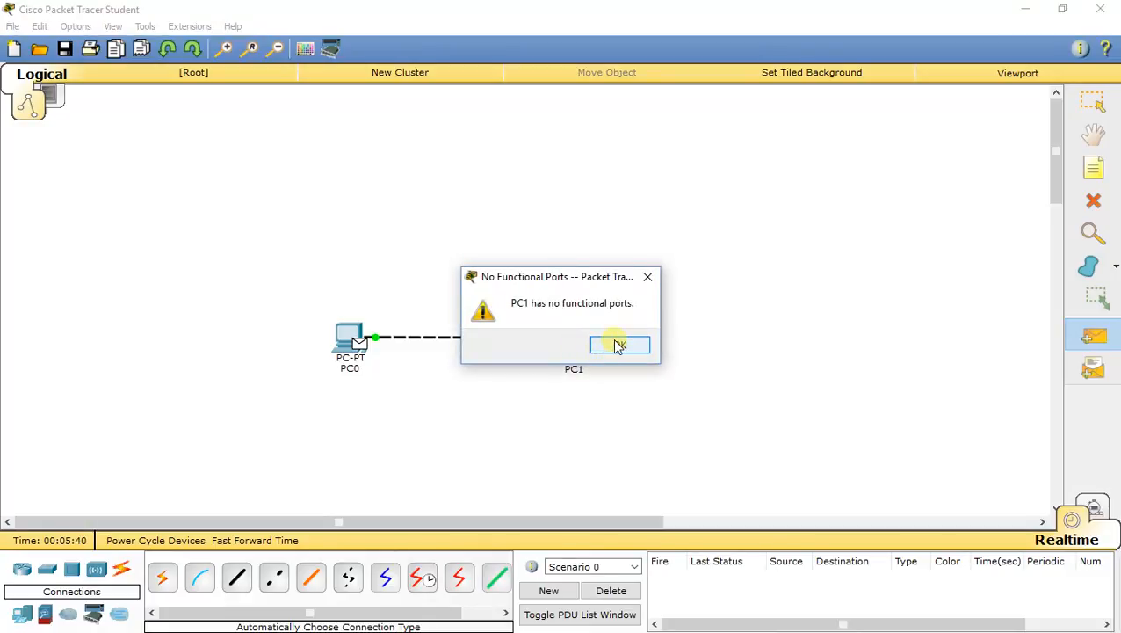
pyautogui.click(620, 345)
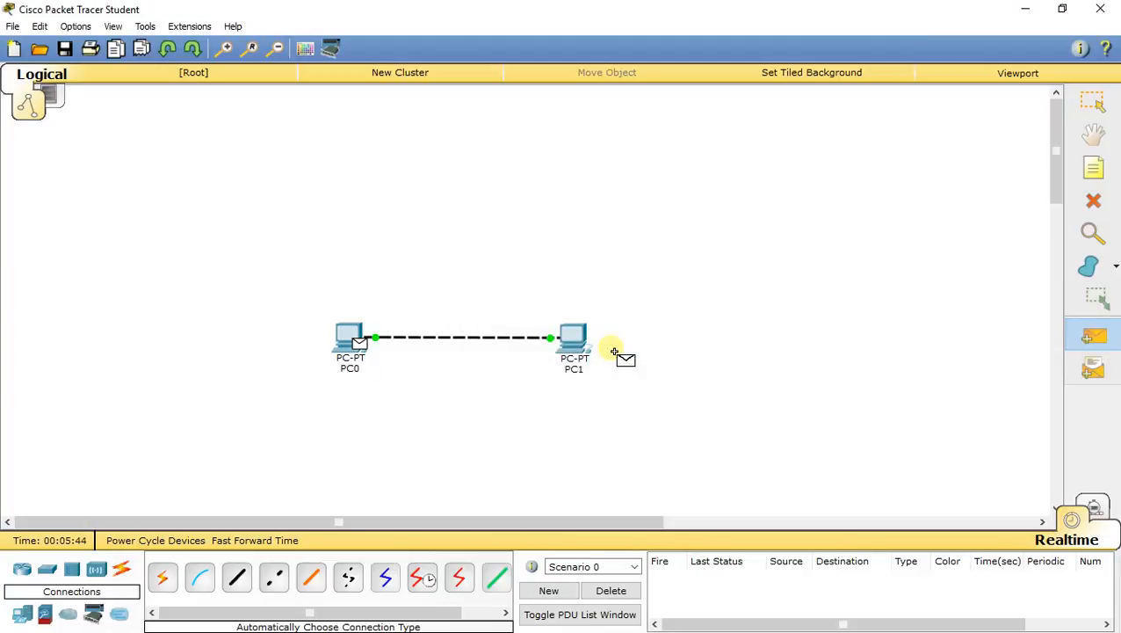
pyautogui.click(1093, 103)
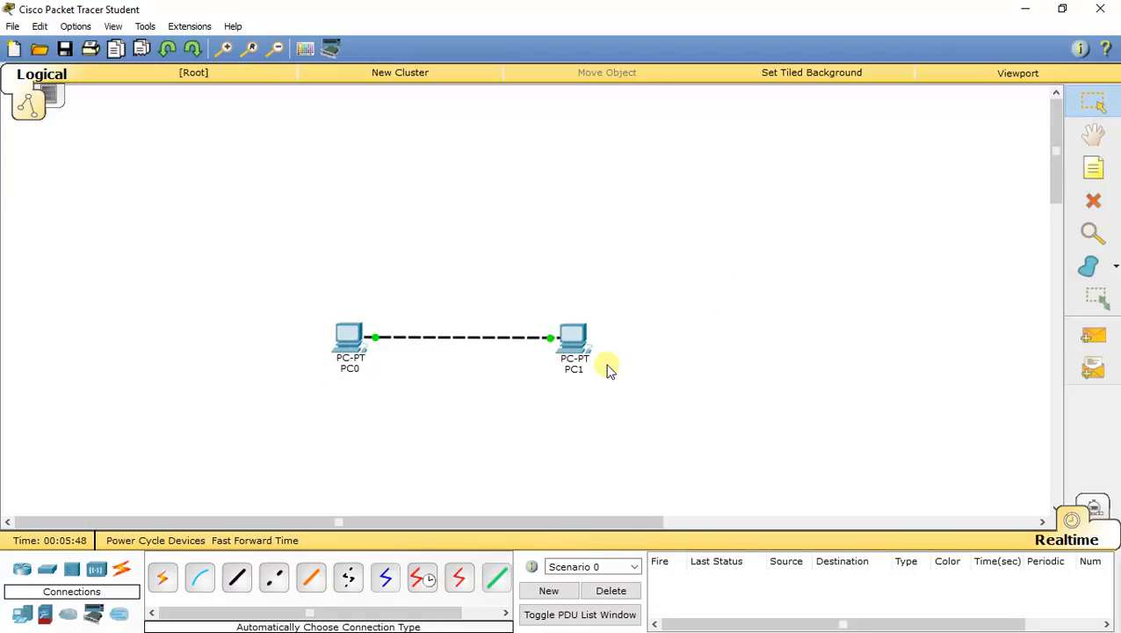
# Give PC0 the static IP address 192.168.0.1 with subnet mask 255.255.255.0 and close its window.
pyautogui.click(349, 360)
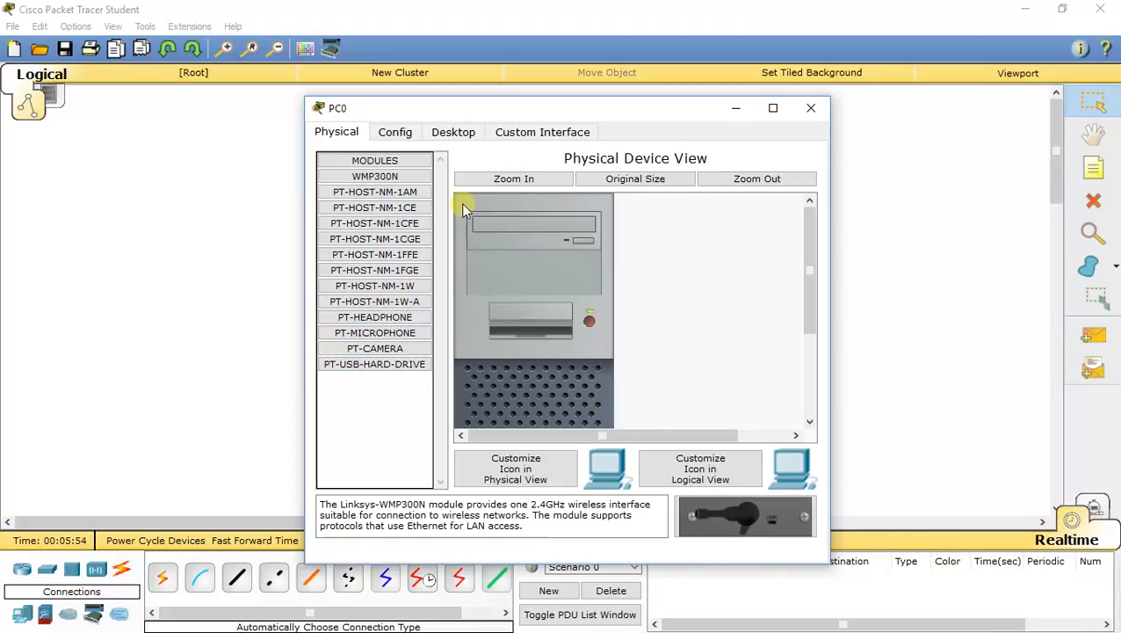
pyautogui.click(462, 134)
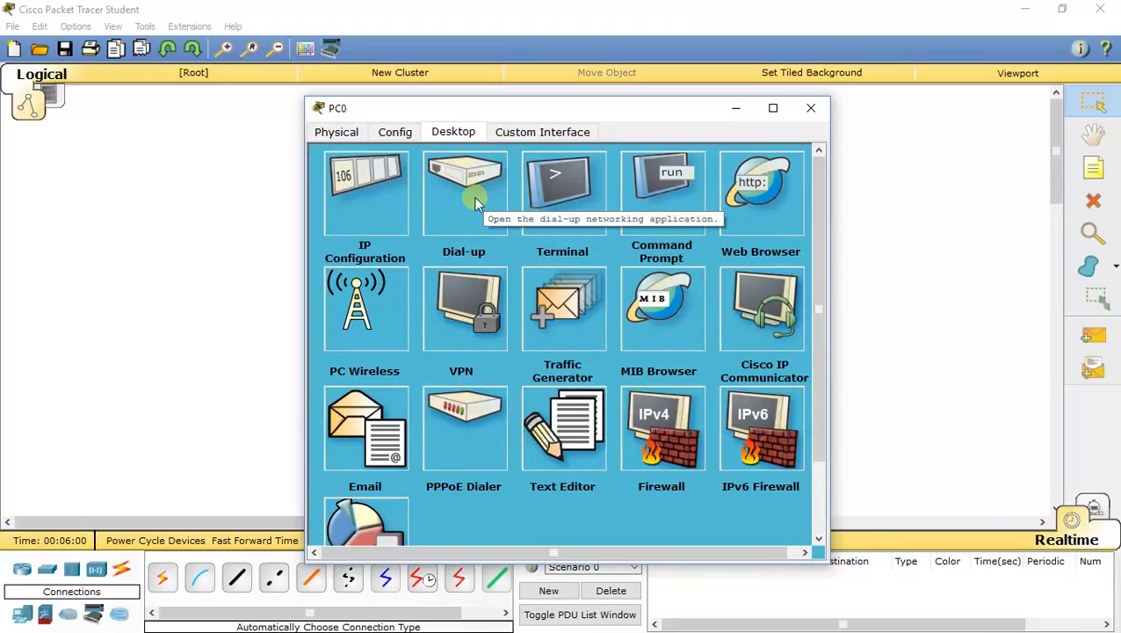
pyautogui.click(362, 217)
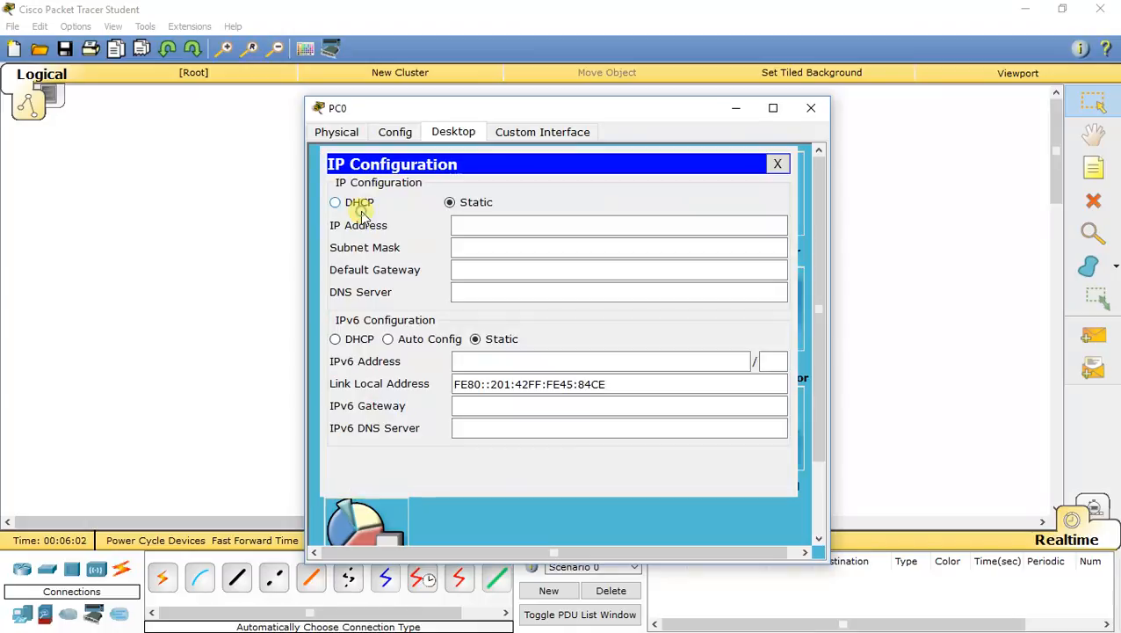
pyautogui.click(473, 226)
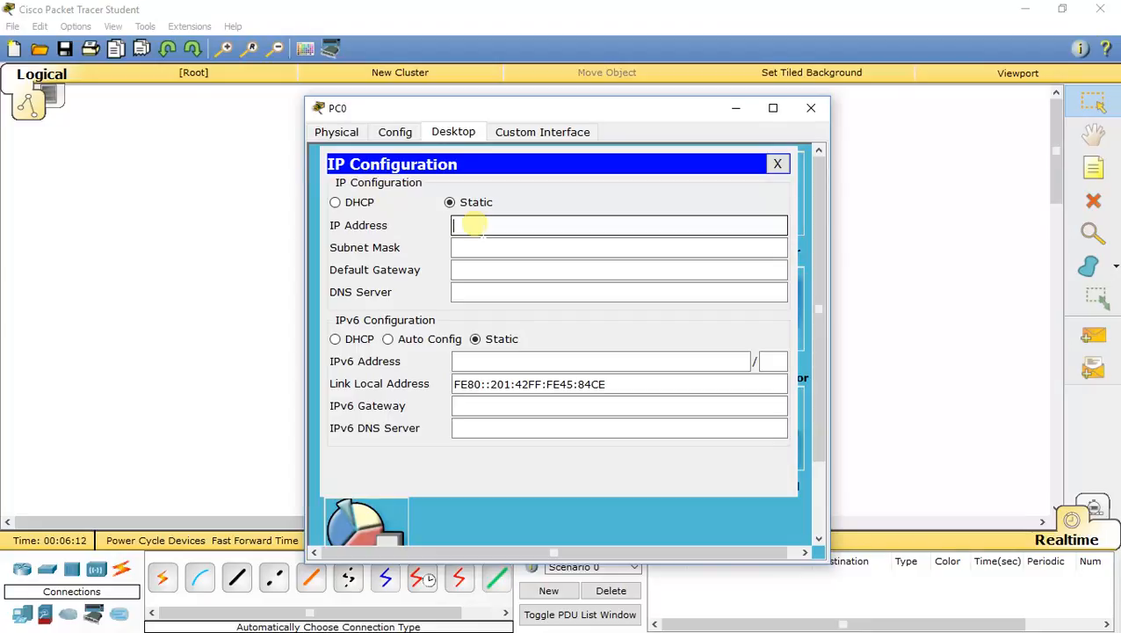
pyautogui.write('192.168.0.1')
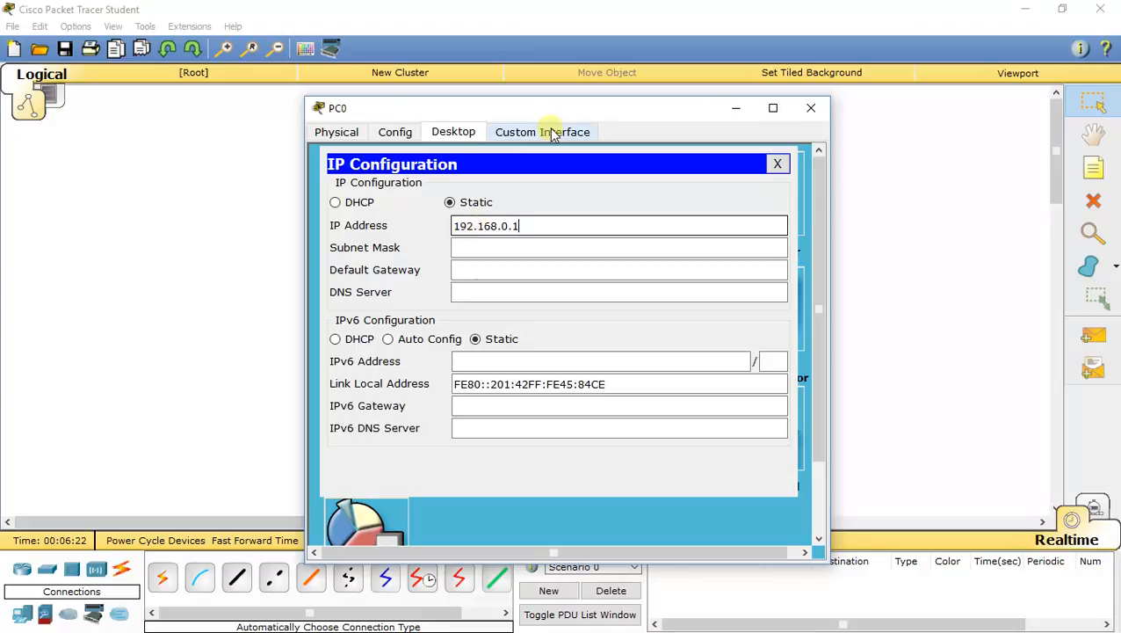
pyautogui.click(535, 248)
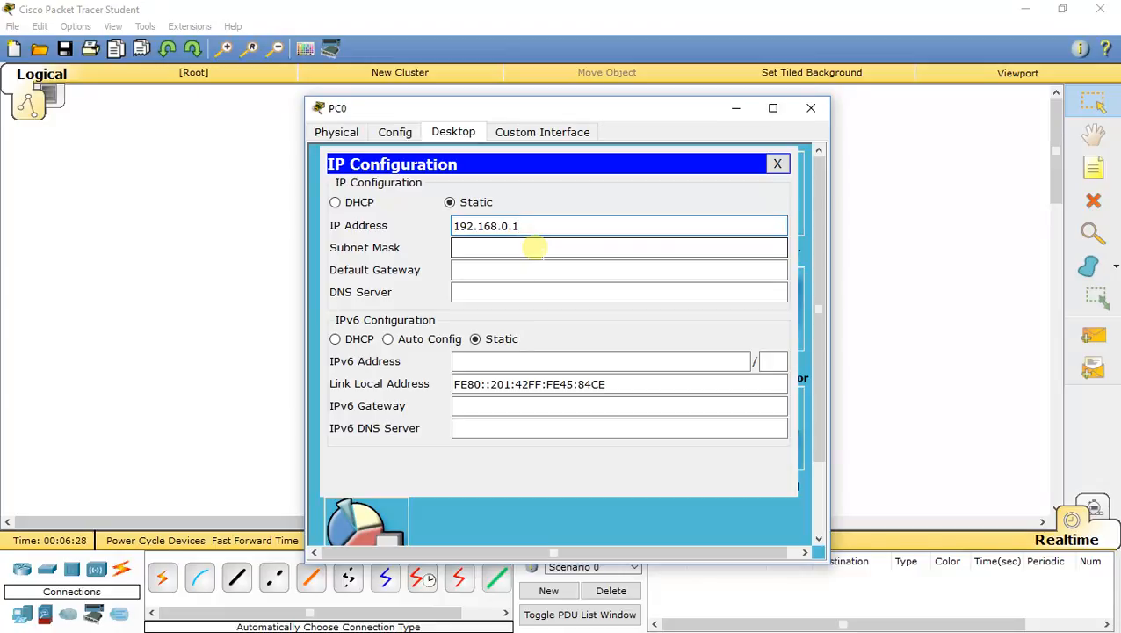
pyautogui.click(533, 250)
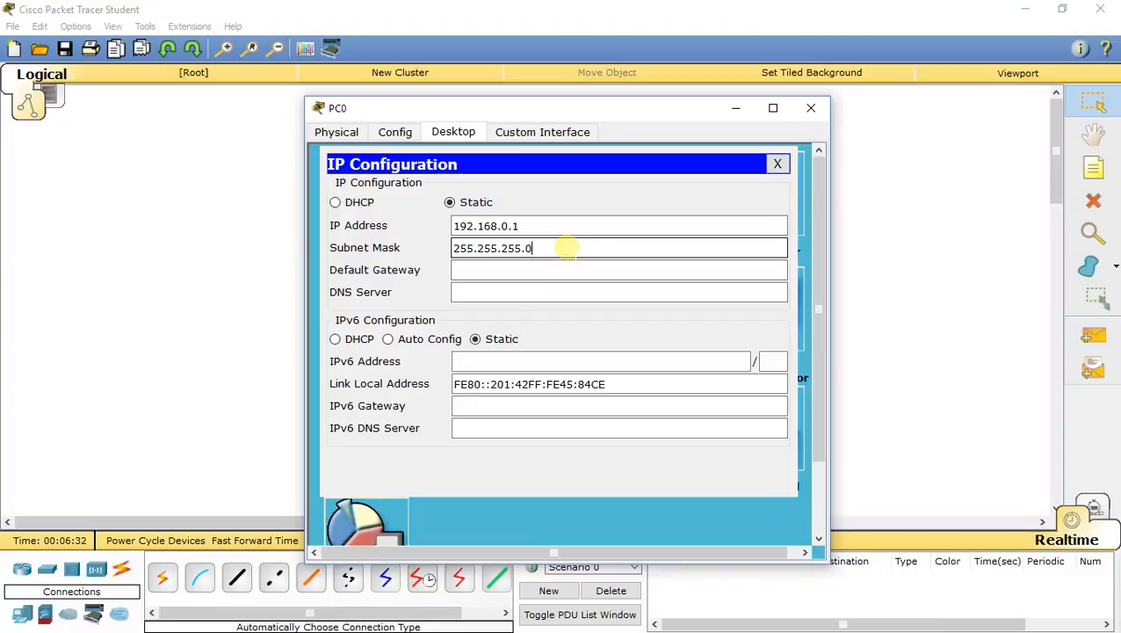
pyautogui.click(513, 225)
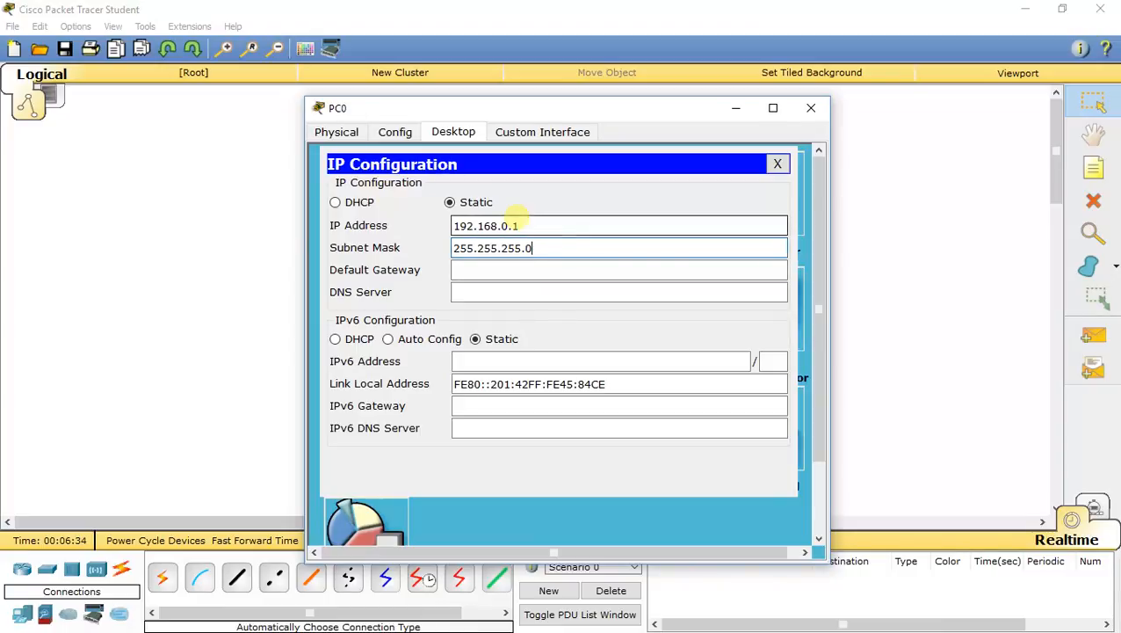
pyautogui.moveTo(528, 225); pyautogui.dragTo(450, 226)
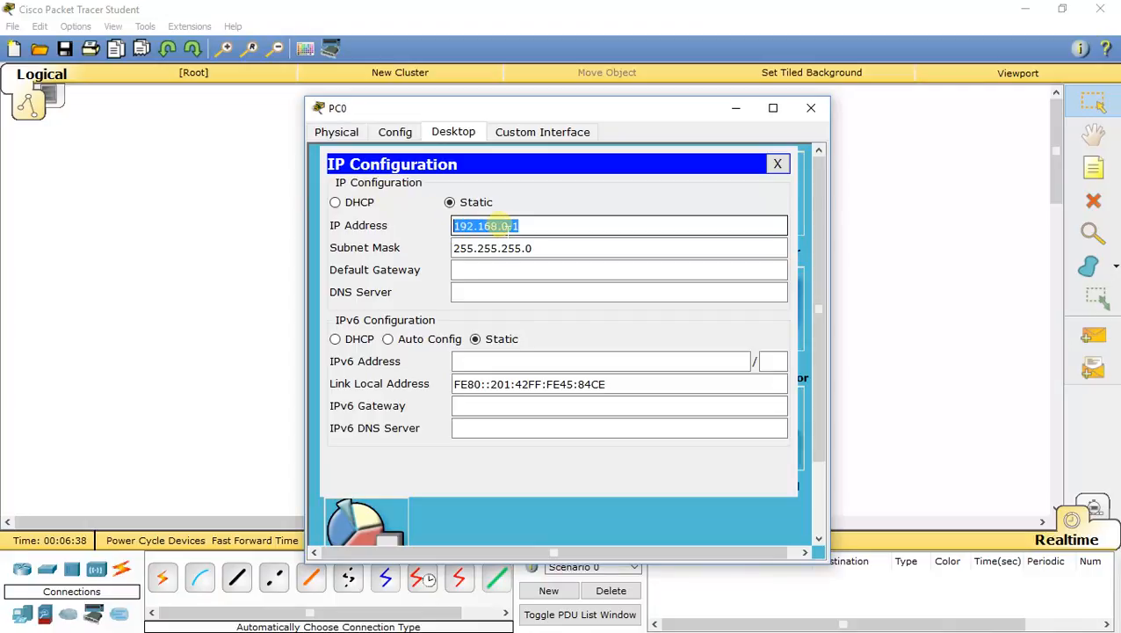
pyautogui.click(807, 112)
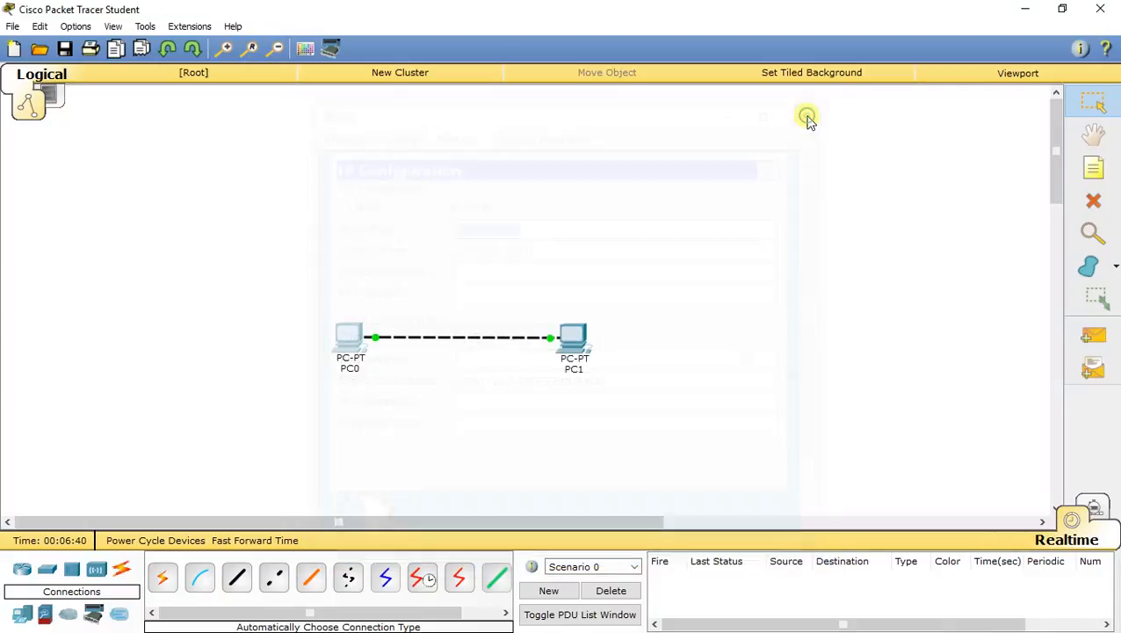
# Give PC1 the static IP address 192.168.0.2 with subnet mask 255.255.255.0 and close its window.
pyautogui.click(584, 348)
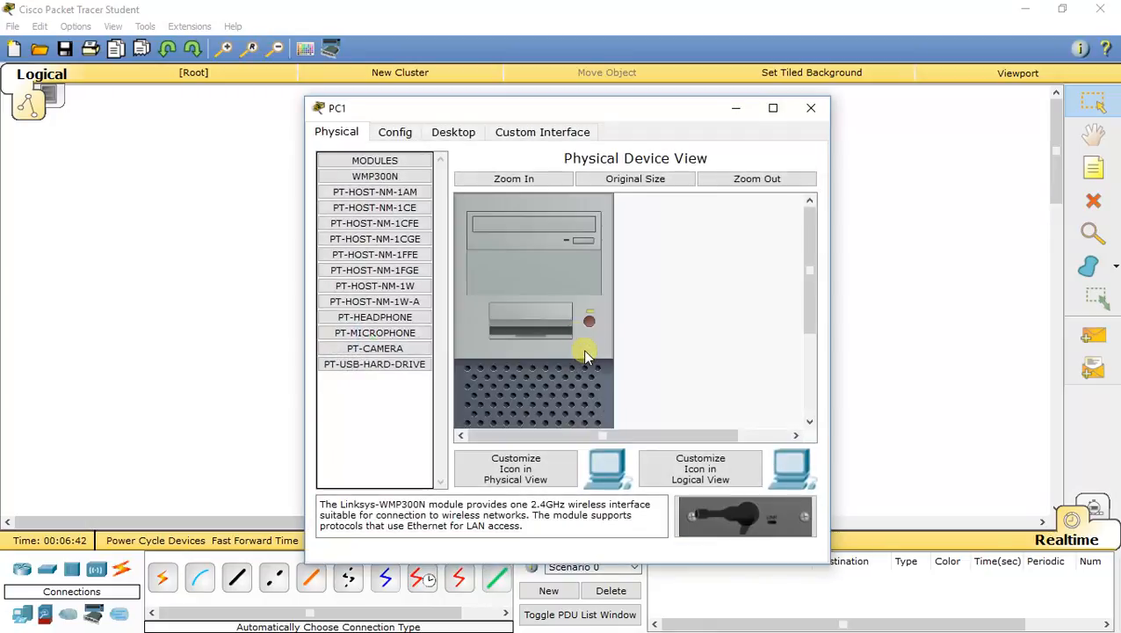
pyautogui.click(455, 134)
pyautogui.click(364, 220)
pyautogui.click(495, 227)
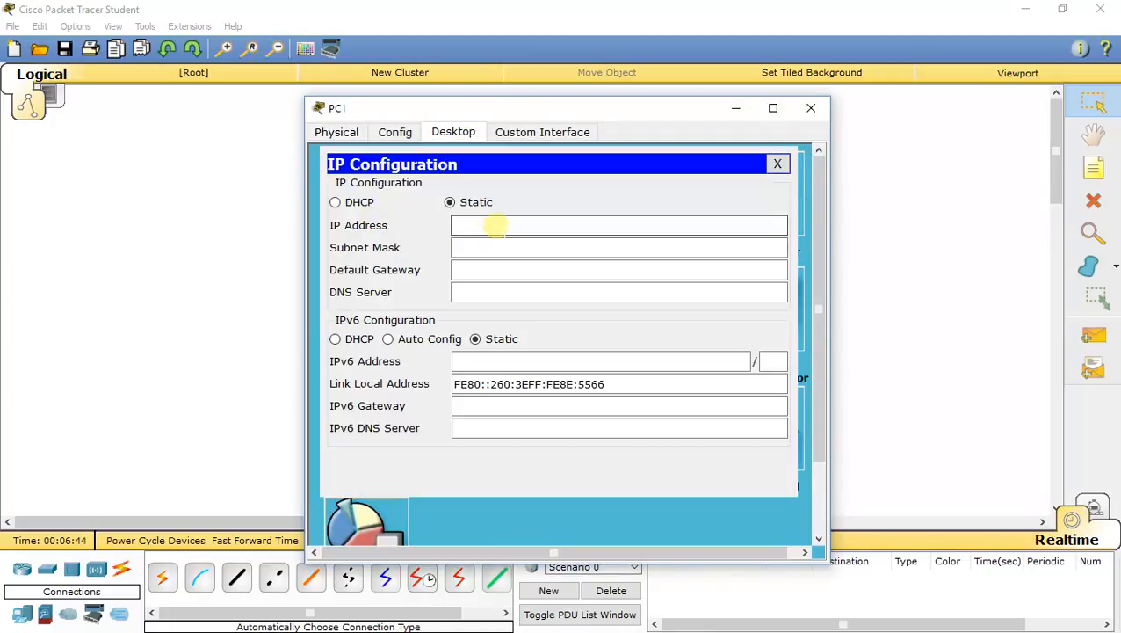
pyautogui.write('192.168.0.1')
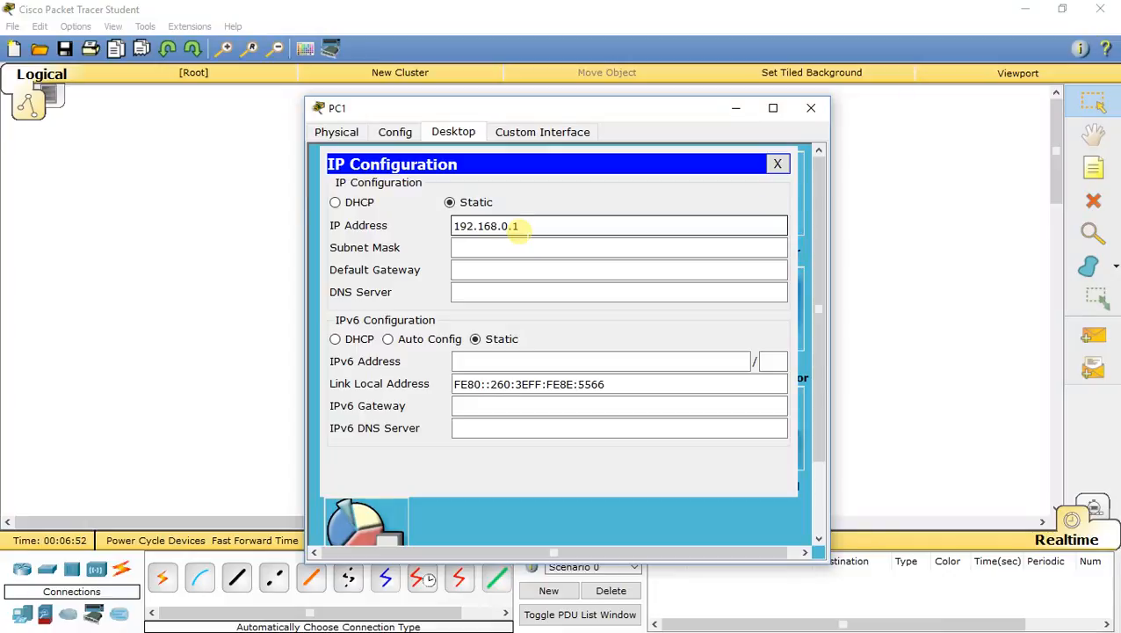
pyautogui.press('BackSpace')
pyautogui.write('2')
pyautogui.click(531, 251)
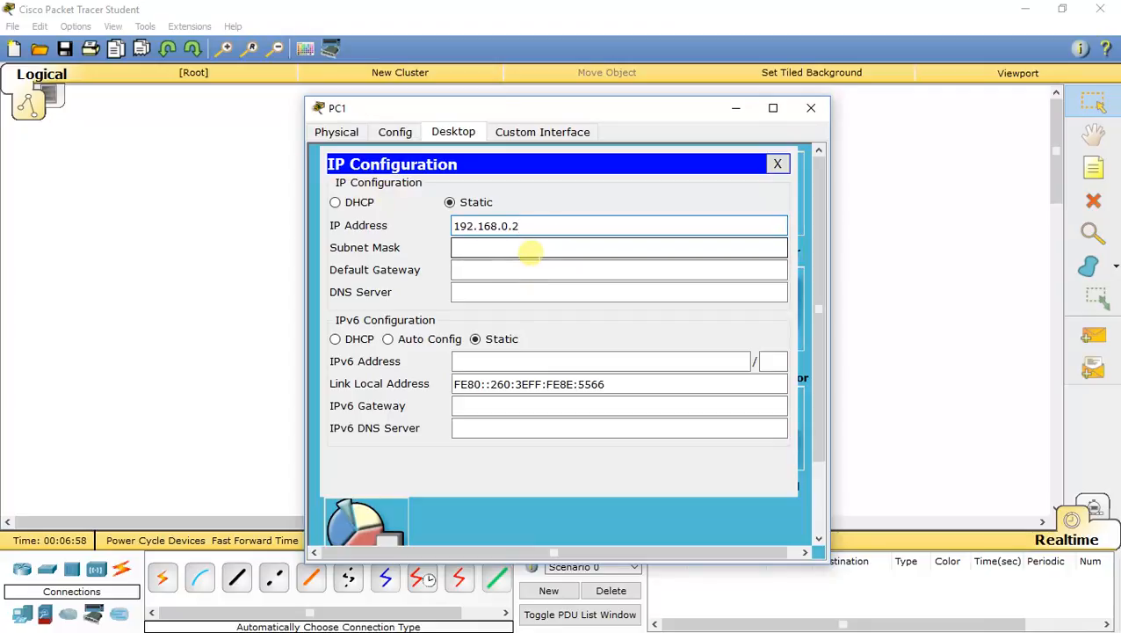
pyautogui.click(530, 251)
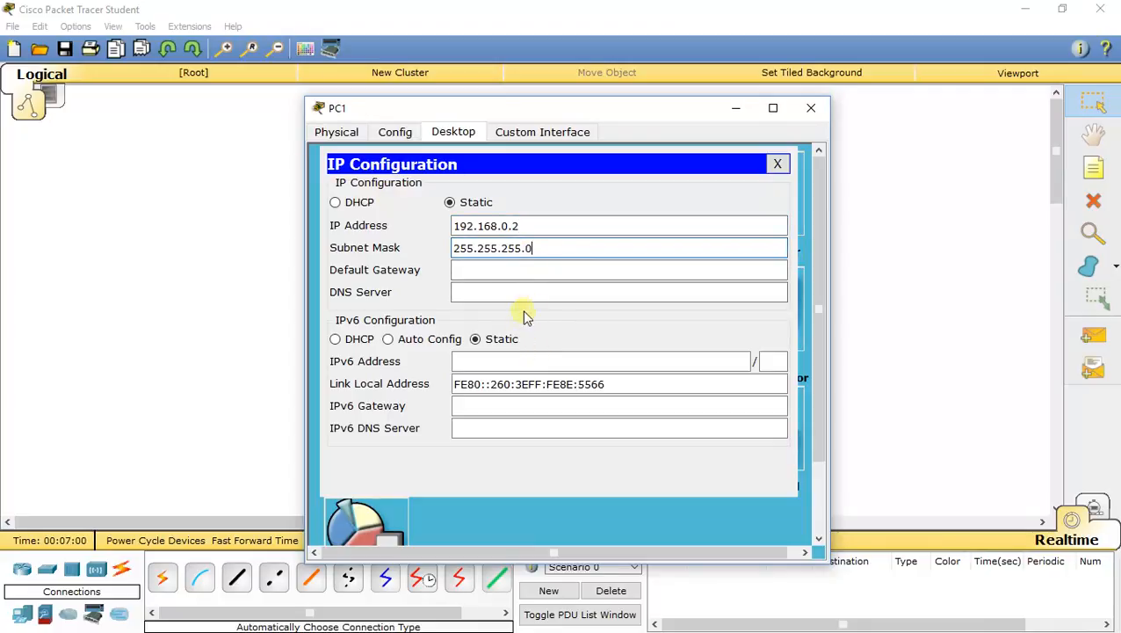
pyautogui.click(811, 108)
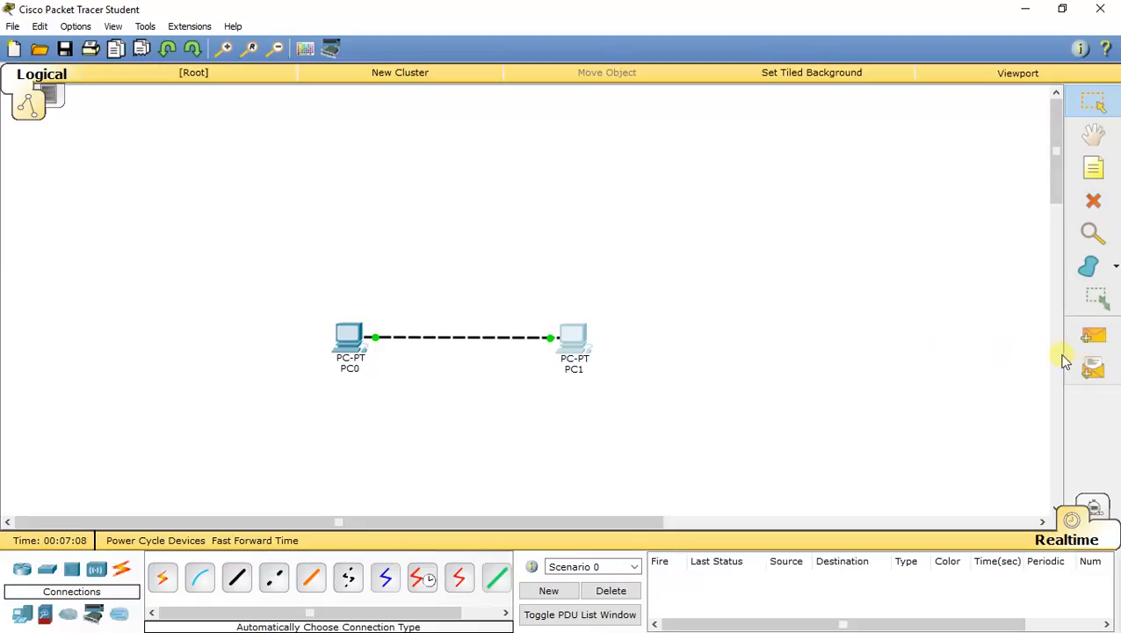
# Send a simple PDU from PC1 to PC0 and select its entry in the PDU list to check the status.
pyautogui.click(1093, 338)
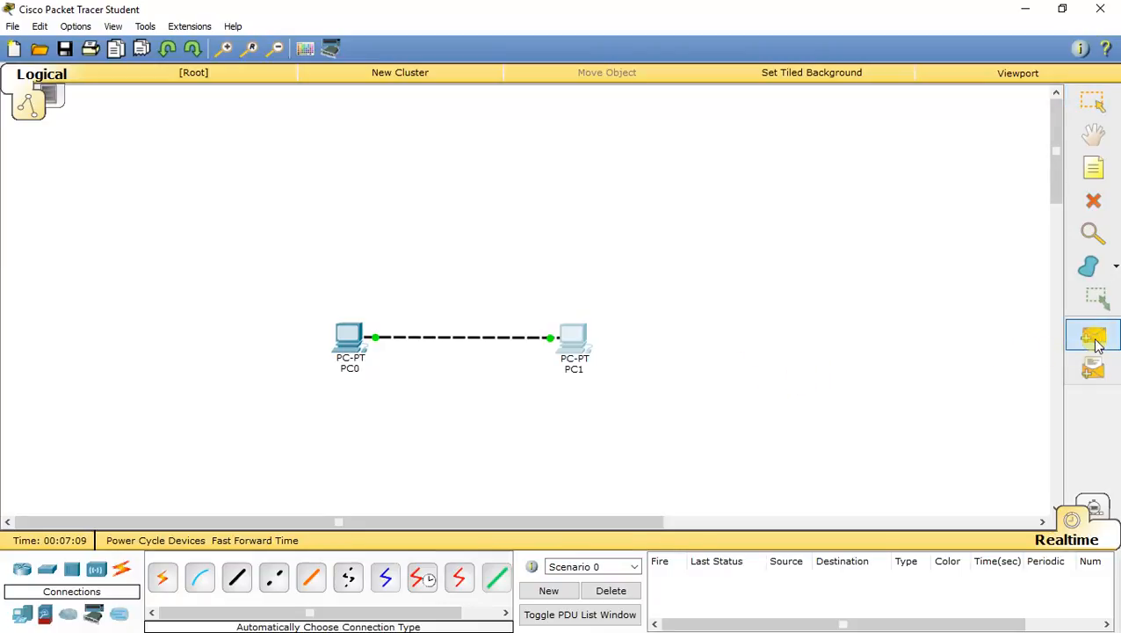
pyautogui.click(577, 355)
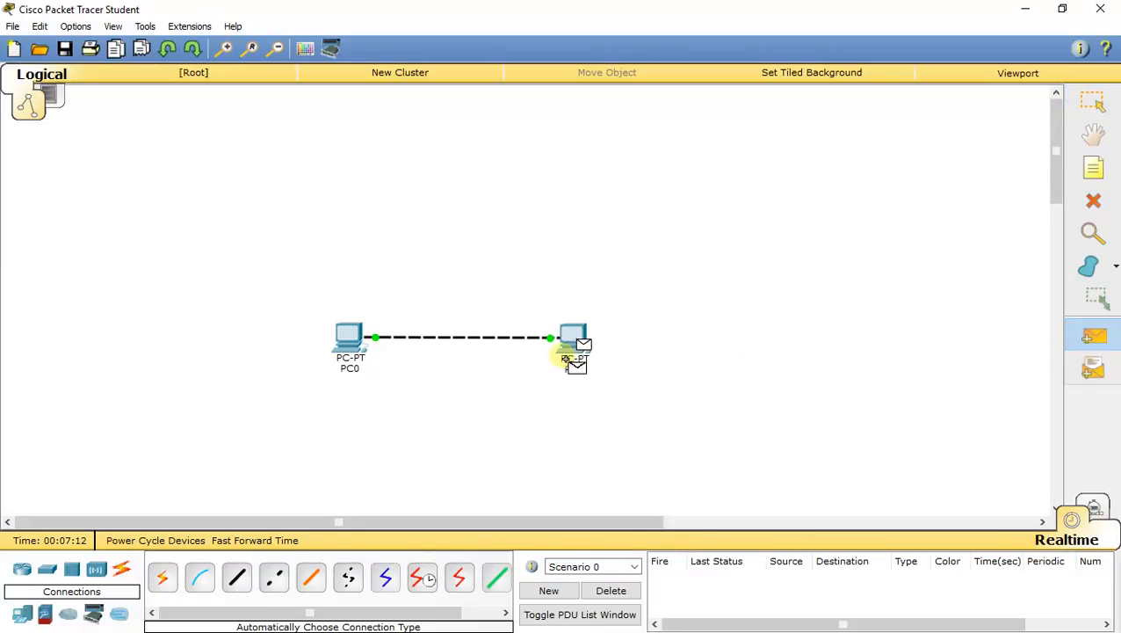
pyautogui.click(352, 356)
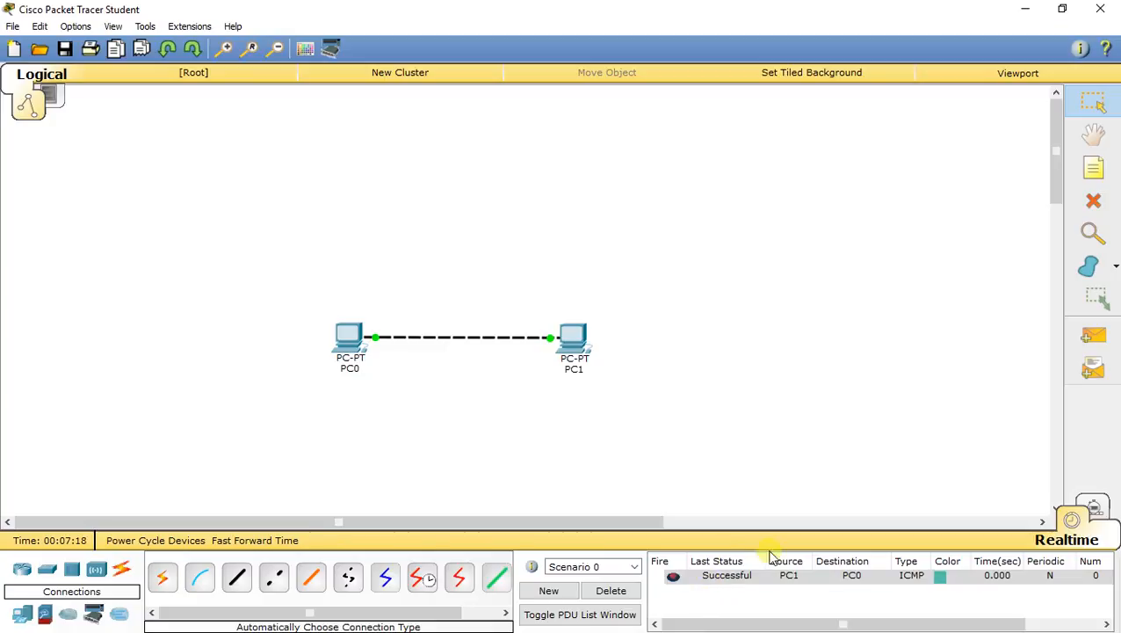
pyautogui.click(719, 576)
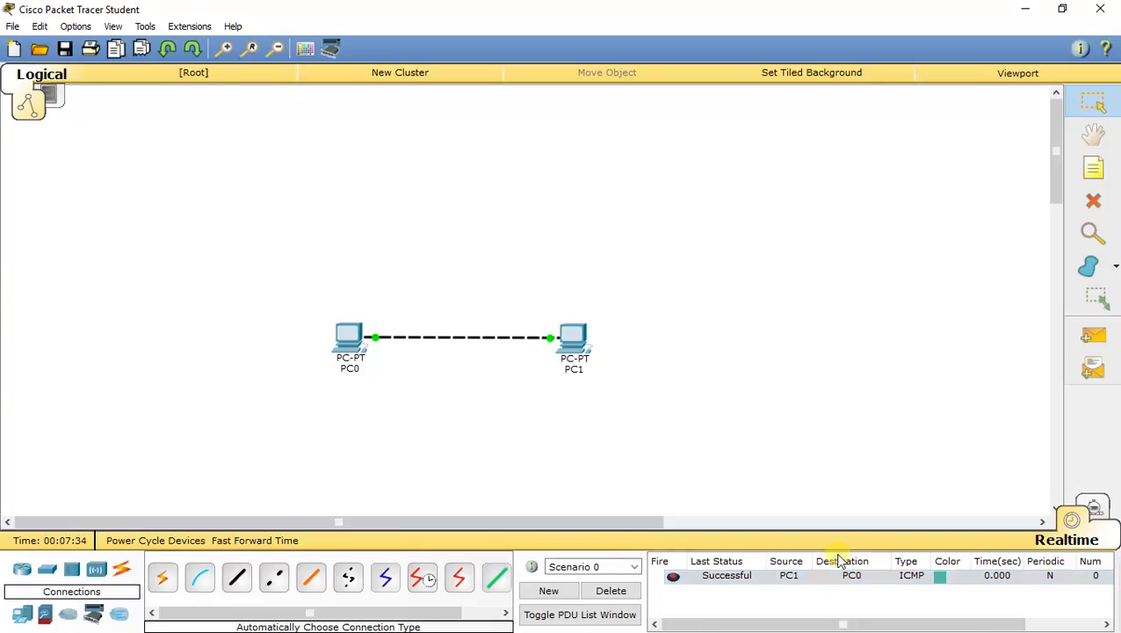
# Send a simple PDU in the opposite direction, from PC0 to PC1.
pyautogui.click(1089, 333)
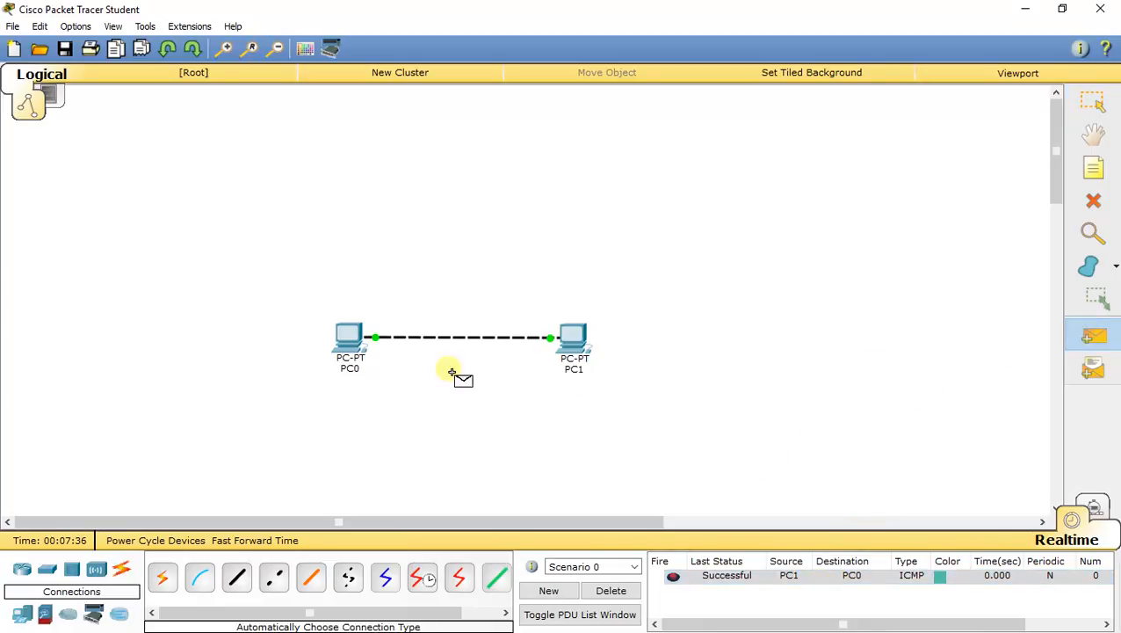
pyautogui.click(353, 344)
pyautogui.click(576, 355)
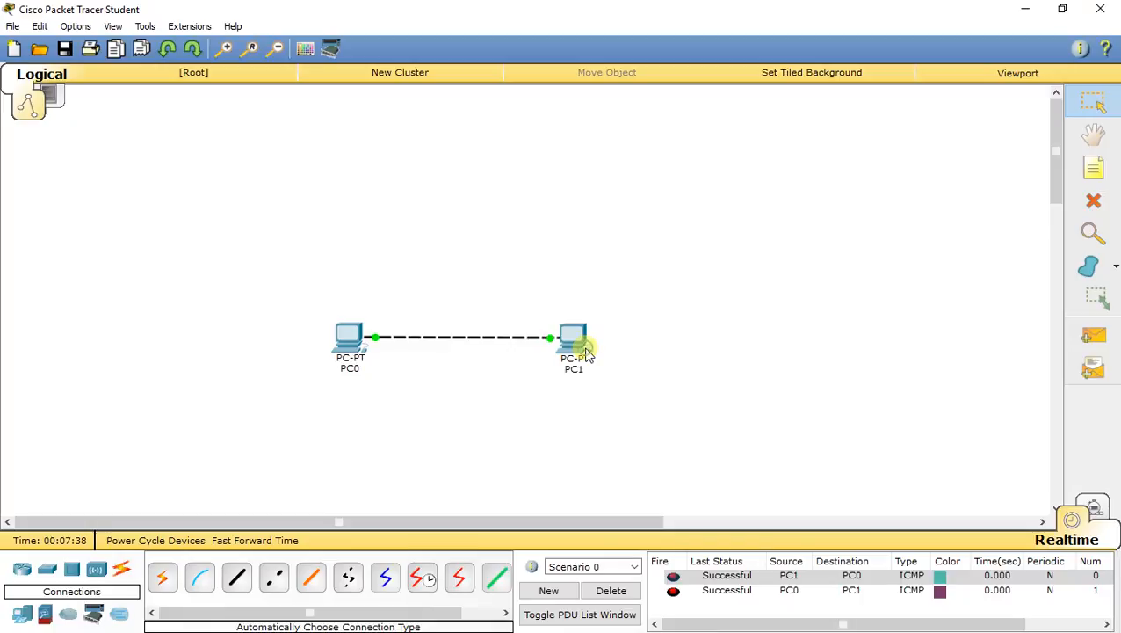